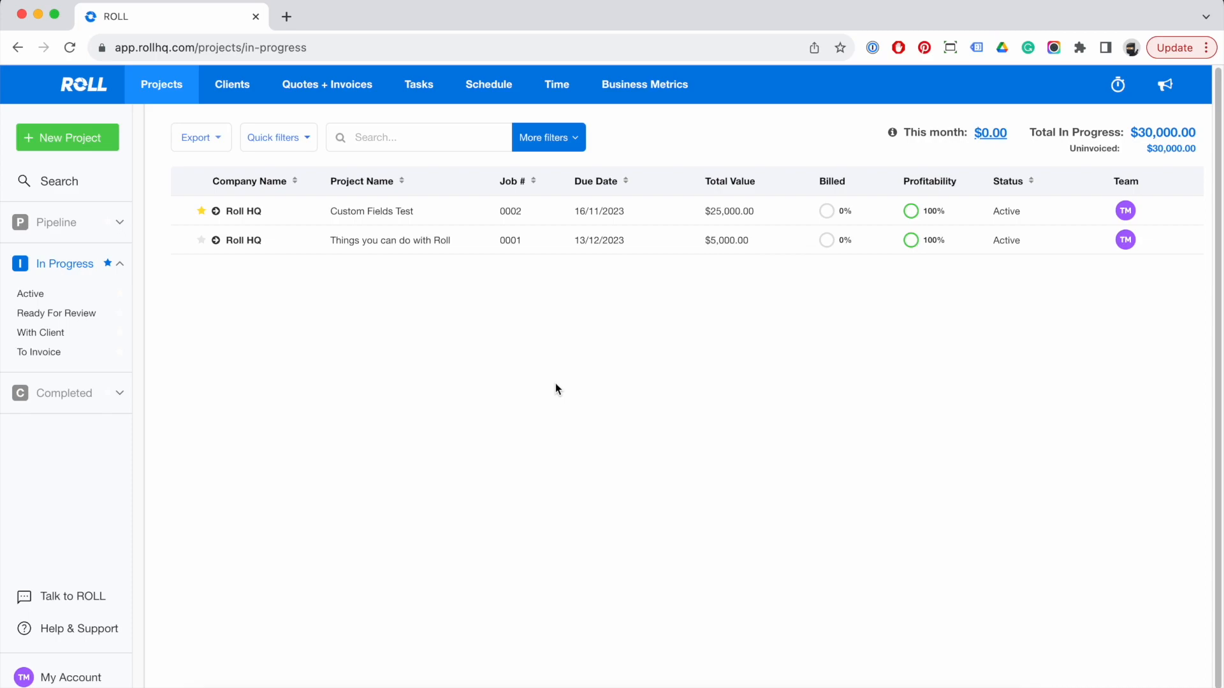
Open the in-progress project Custom Fields Test and examine its project info and its Custom Fields section
left_click(221, 89)
left_click(174, 89)
left_click(462, 216)
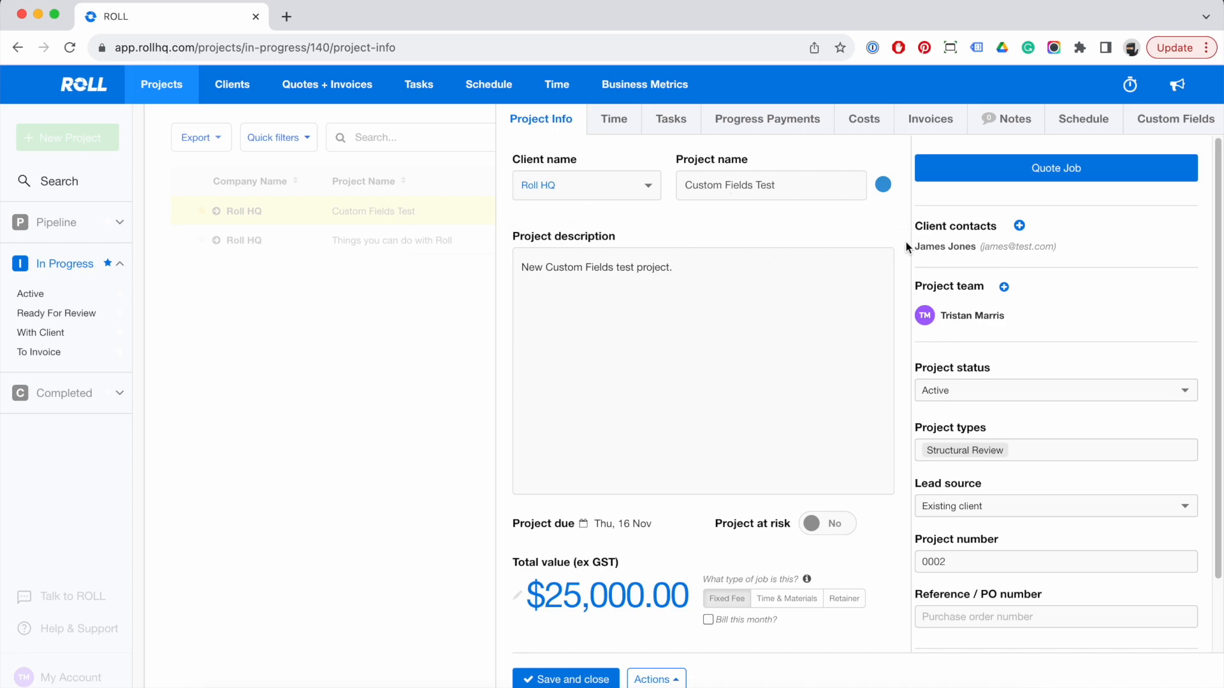
mouse_move(951, 246)
scroll(1072, 297, "down", 3)
scroll(1072, 304, "down", 3)
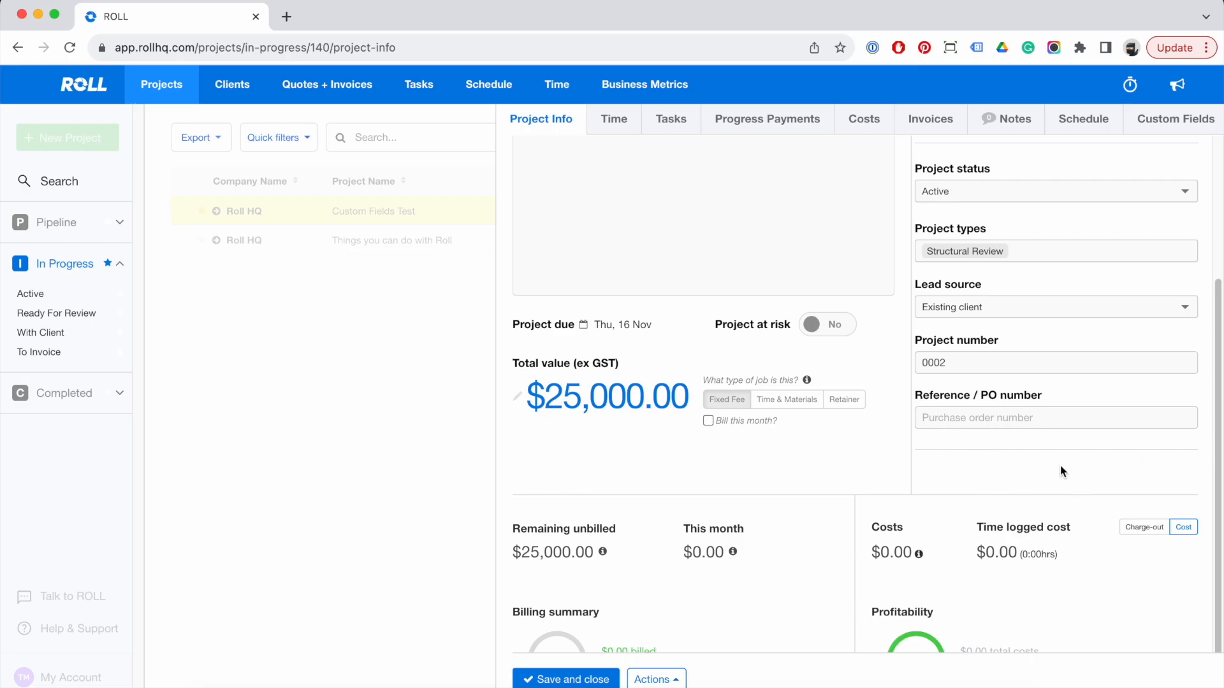
scroll(1057, 468, "up", 4)
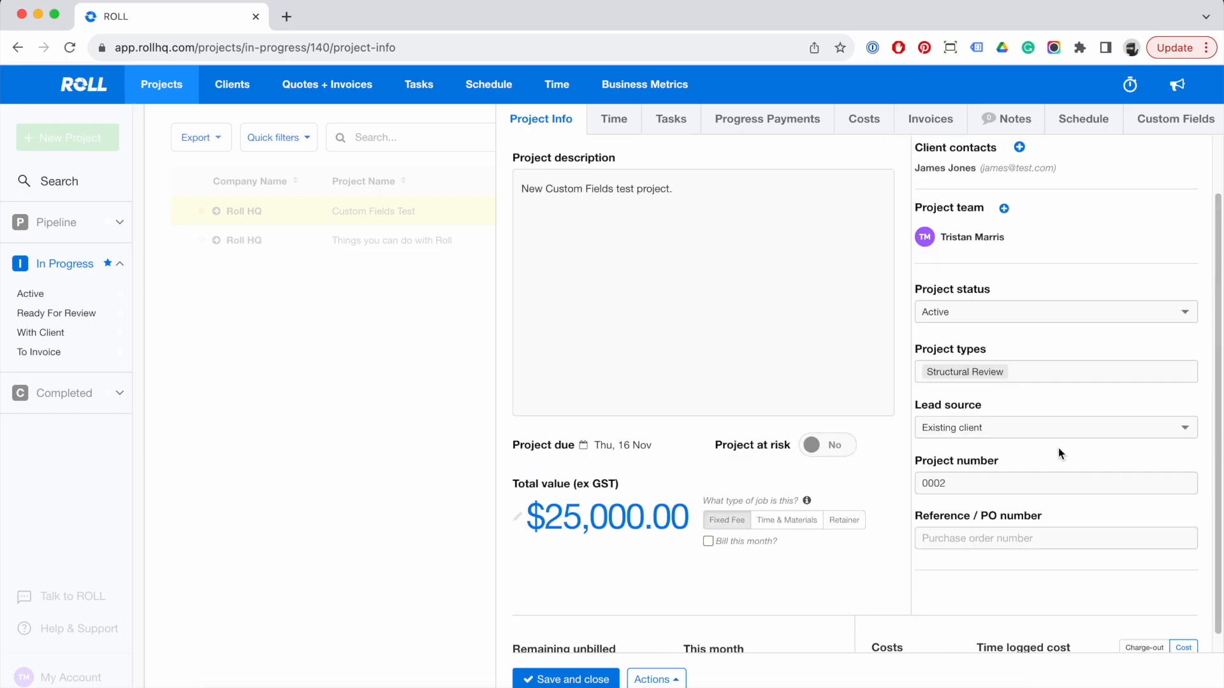
left_click(1170, 126)
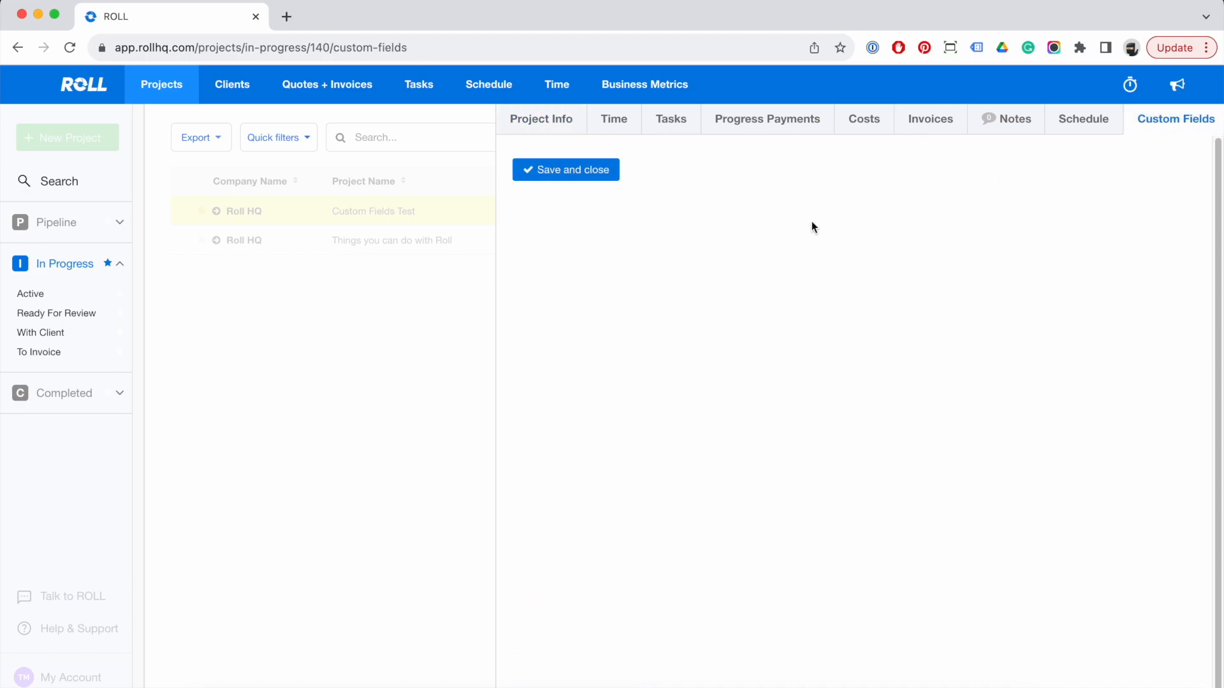
View the Custom Fields section of the client Roll HQ, then close the client record
left_click(248, 87)
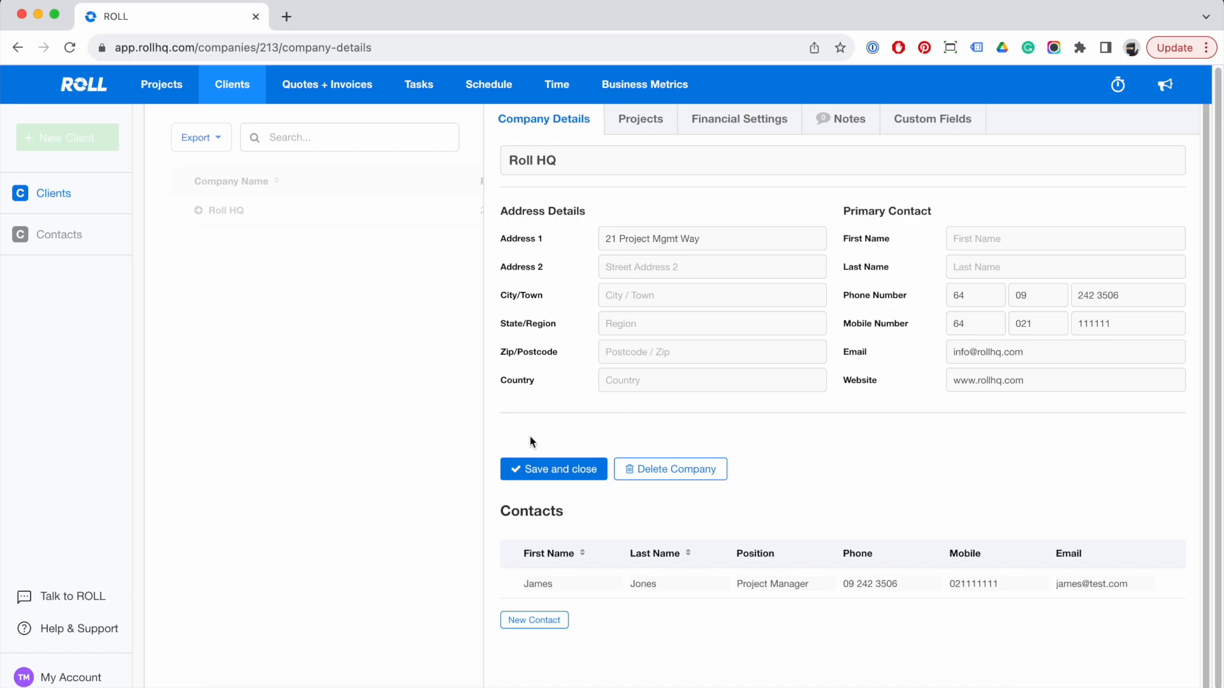
left_click(948, 123)
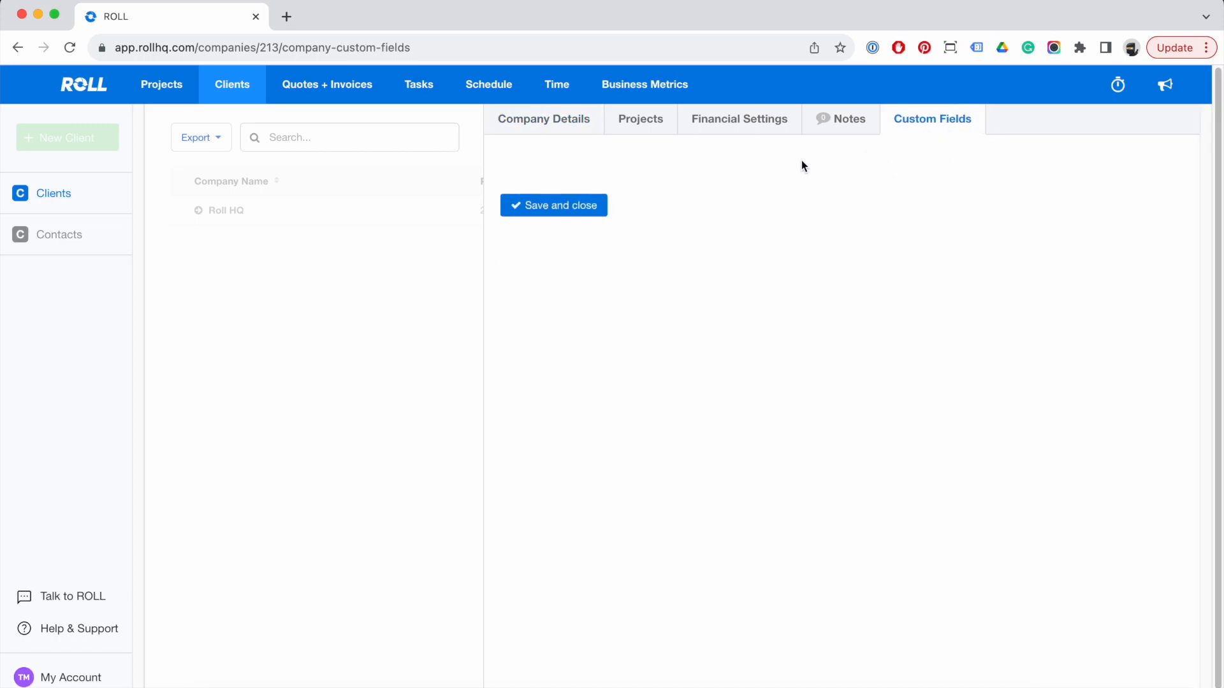
left_click(596, 206)
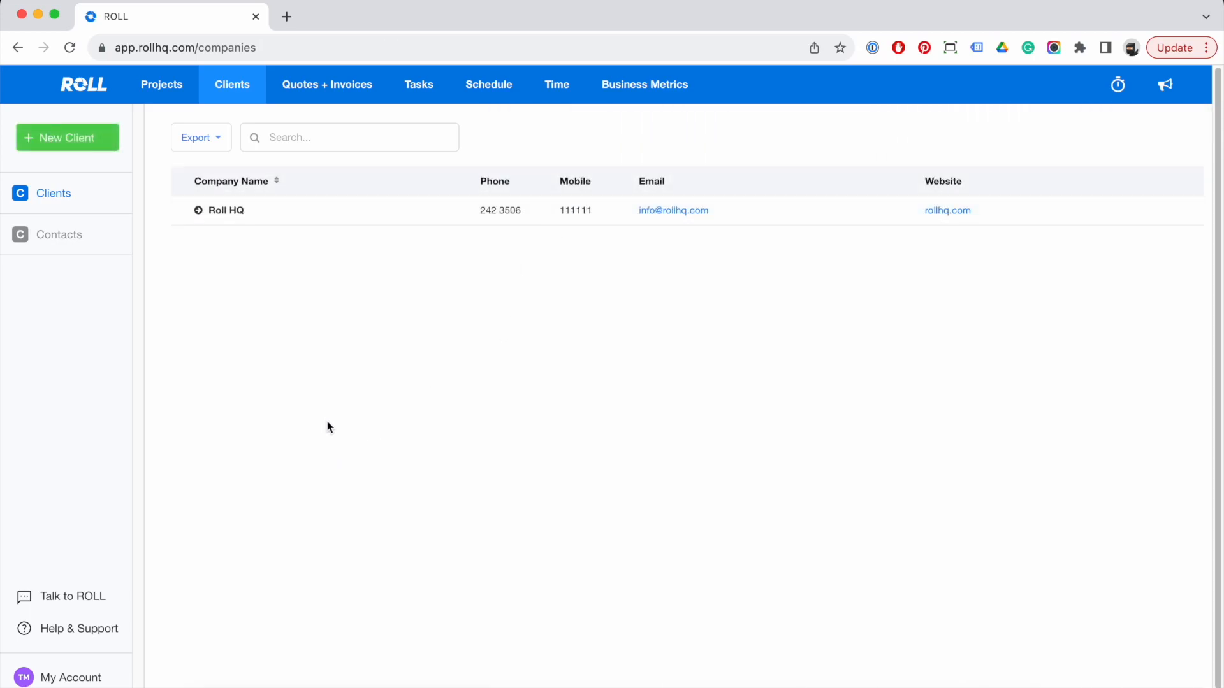
Open the Project Custom Fields page in the account settings
left_click(90, 680)
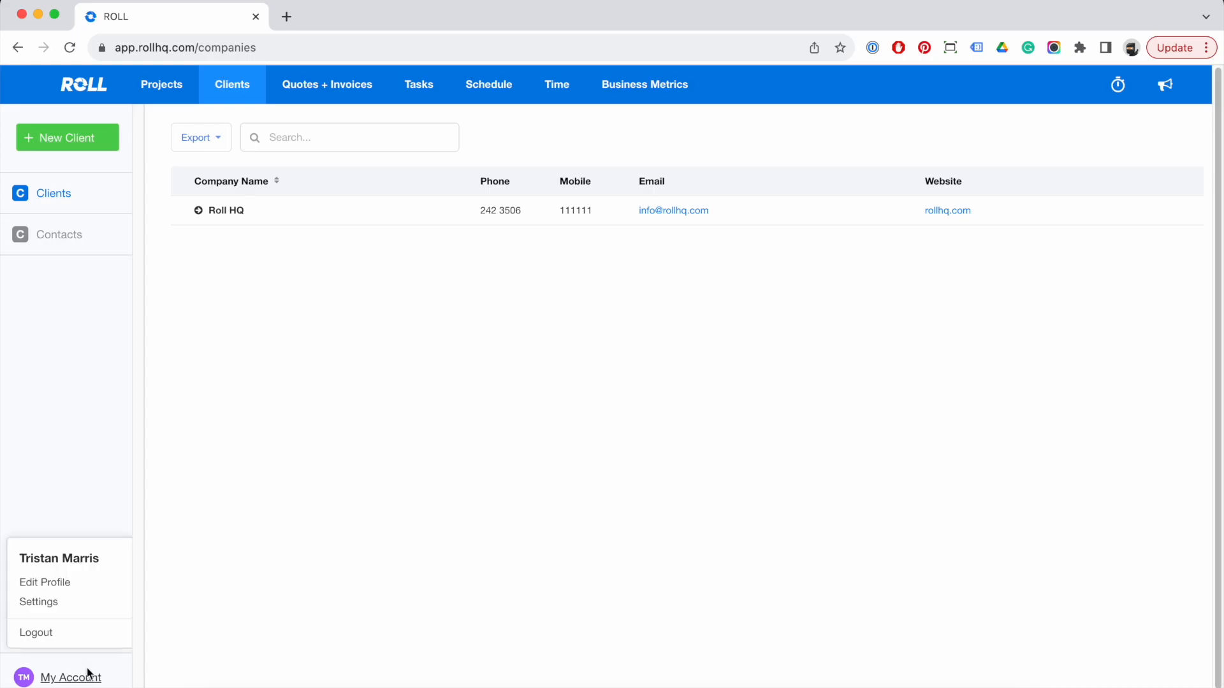
left_click(55, 602)
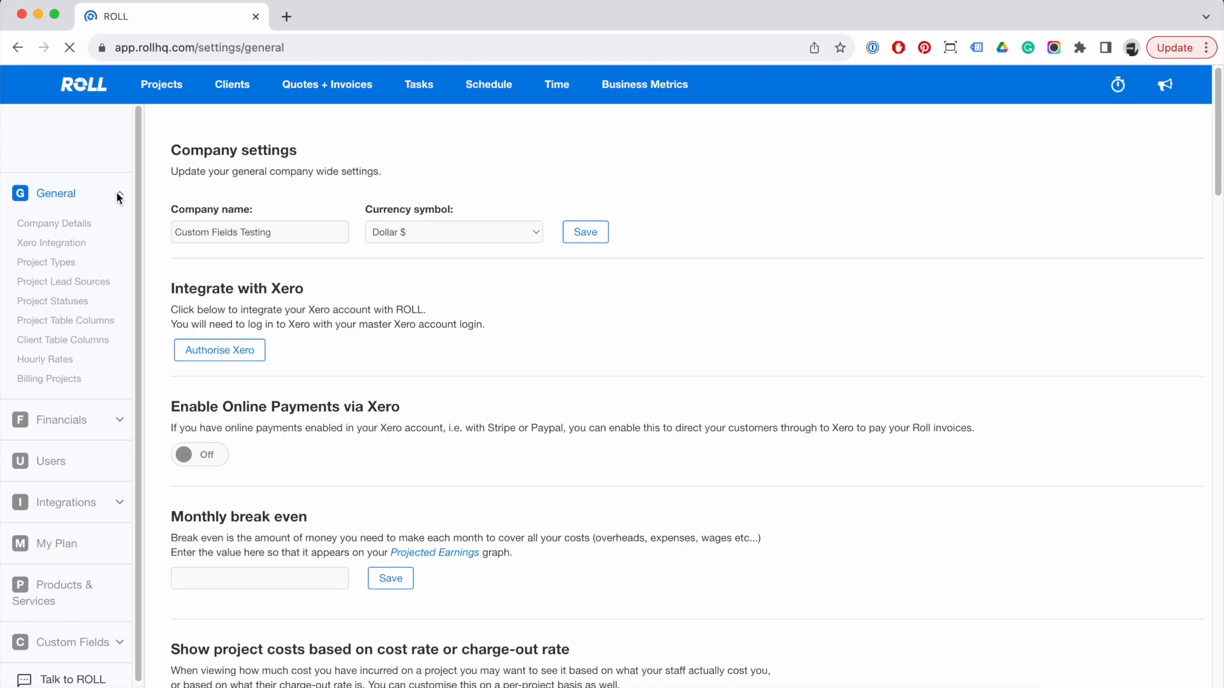
left_click(118, 195)
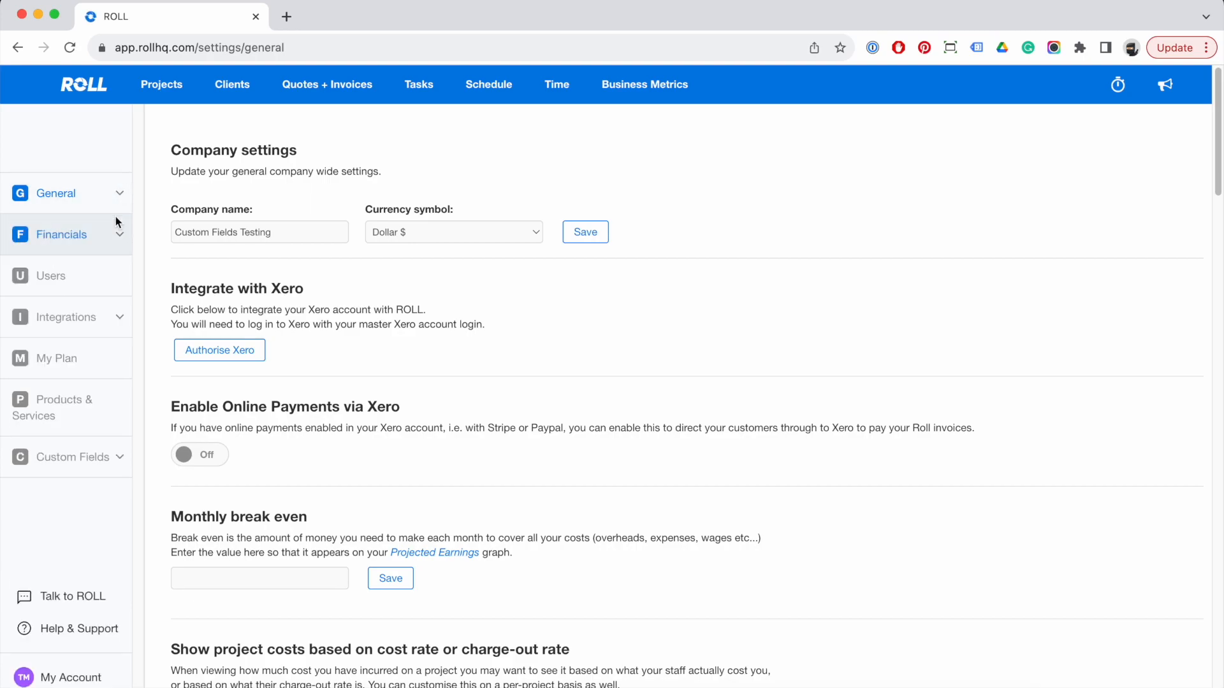
left_click(75, 461)
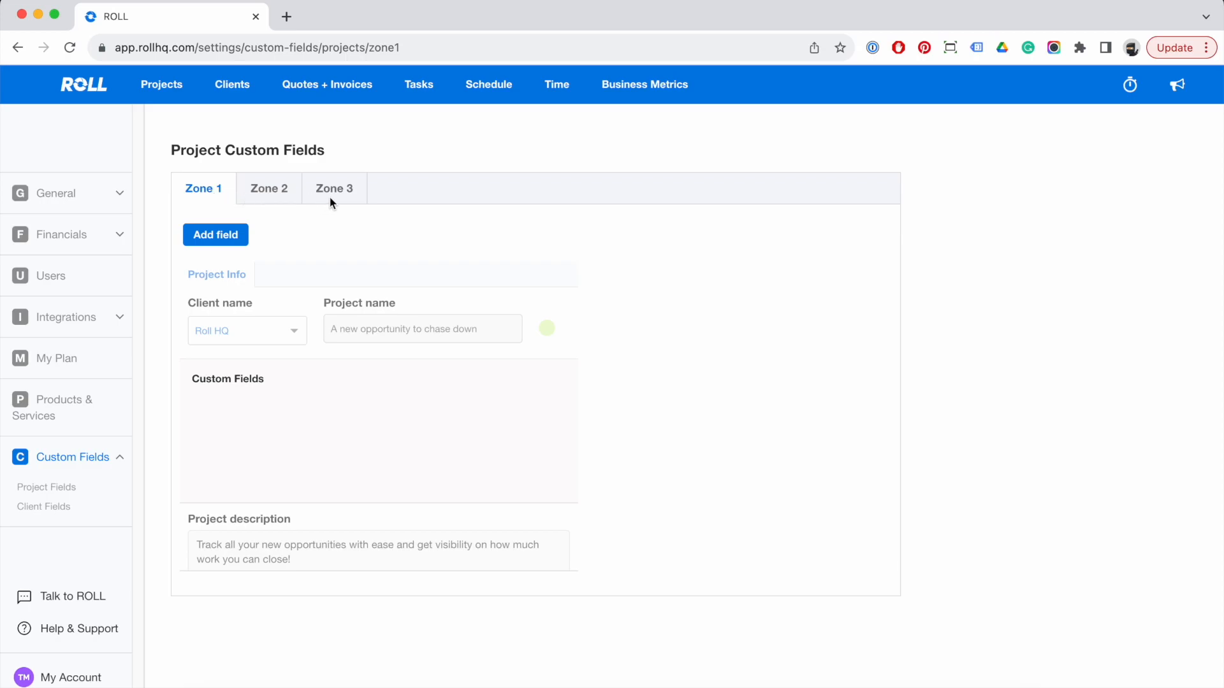
Start a new Date Field named "Preferred start date" in Zone 1 of the project custom fields
left_click(222, 234)
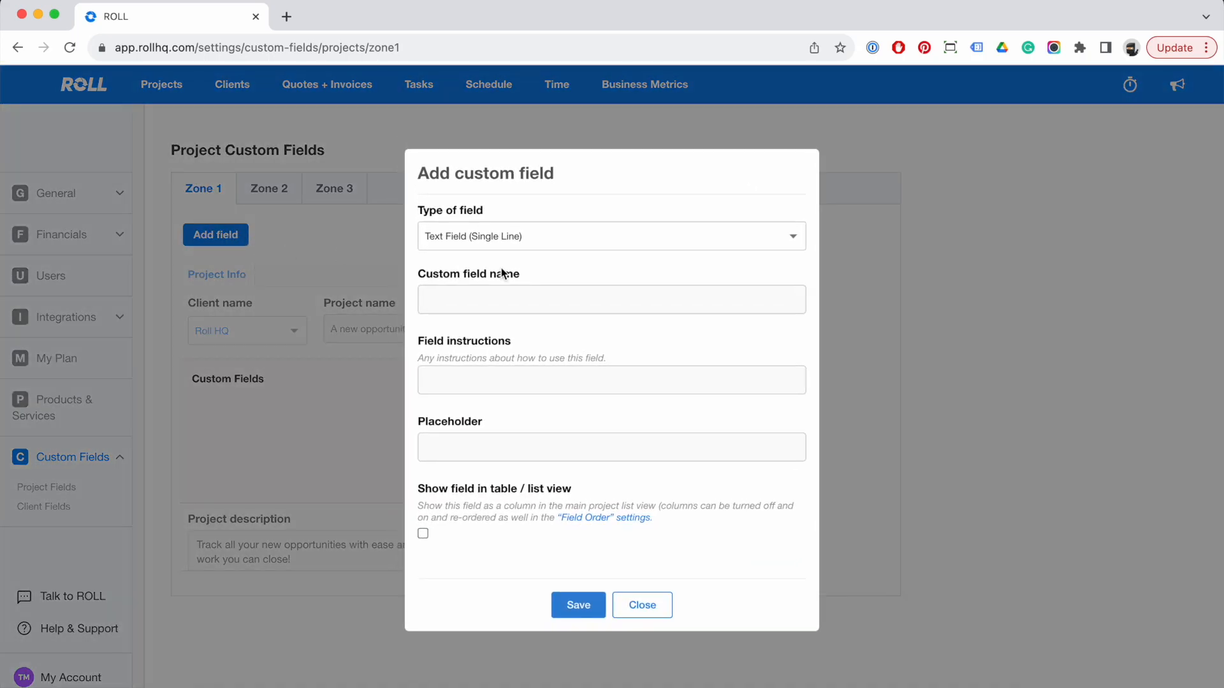
left_click(577, 236)
scroll(587, 294, "up", 1)
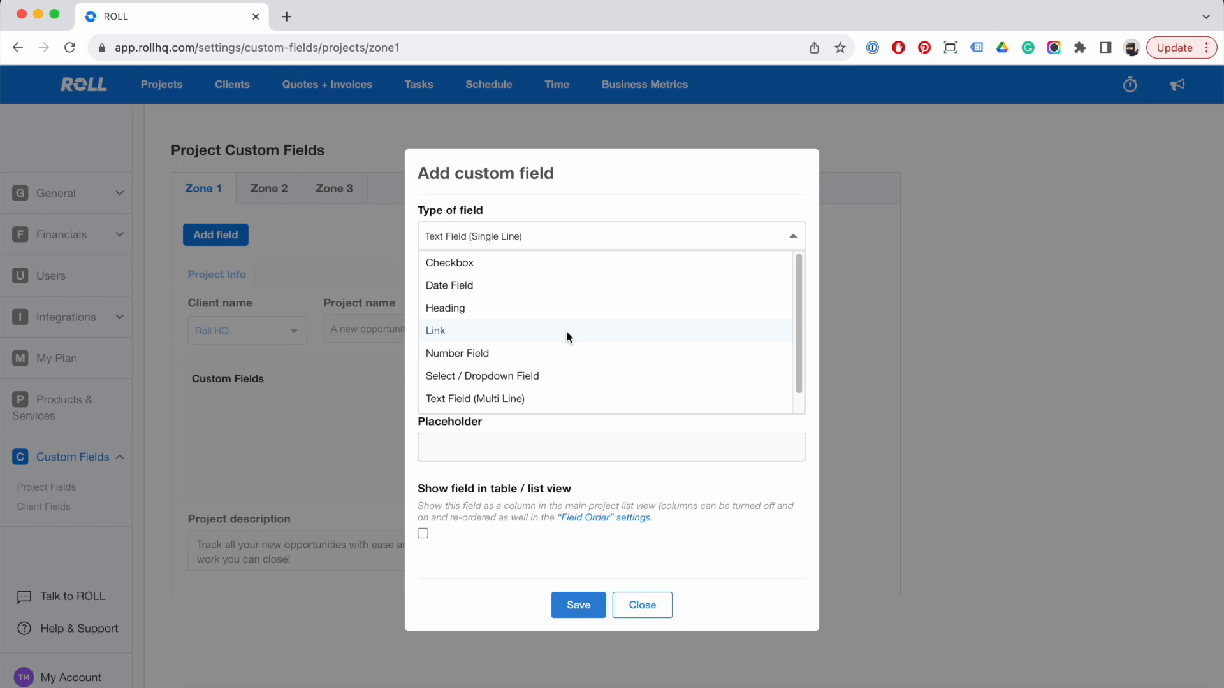
left_click(578, 288)
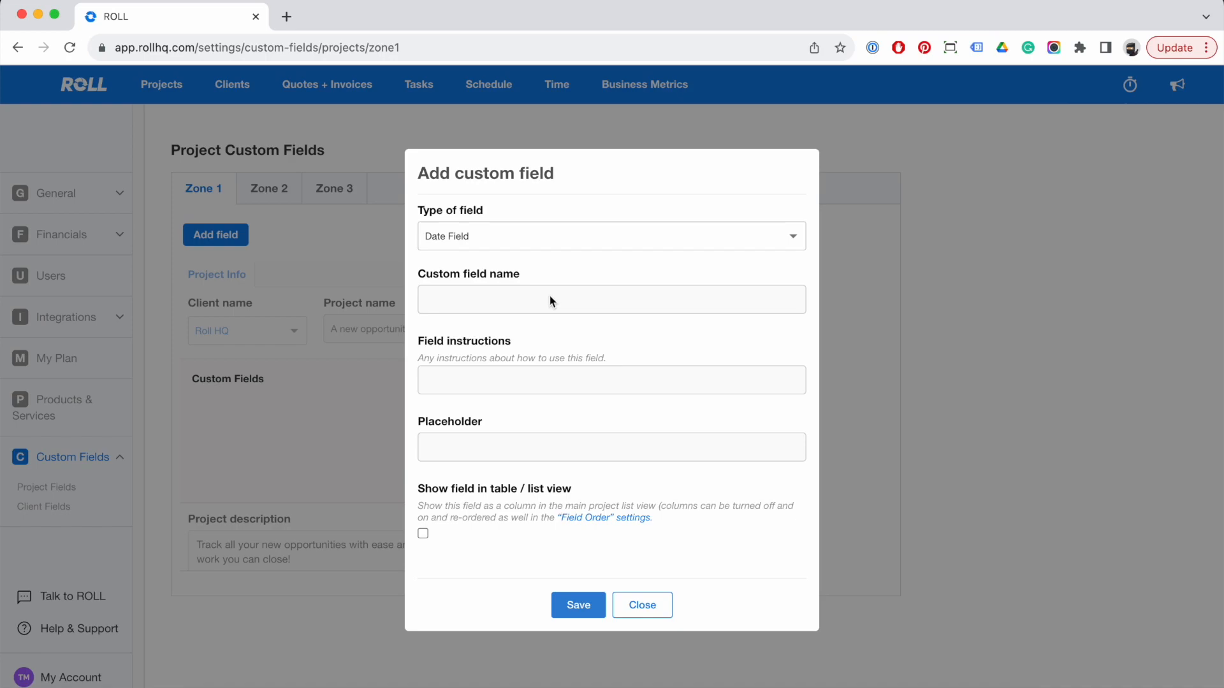
type("Preferre")
type("d start date")
Set the field instructions to "Add customer preferred start date here" and save the custom field
type("Add custome")
type("rs")
key("BackSpace")
key("BackSpace")
type("pref")
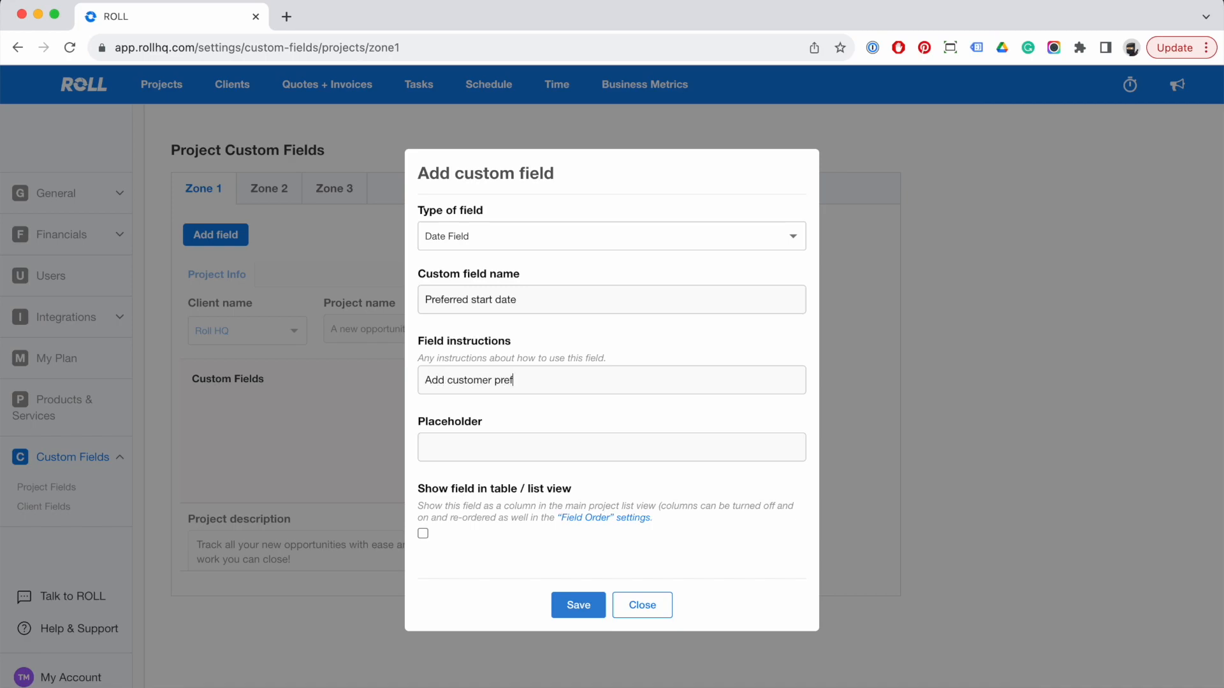
type("erred start date here")
left_click(586, 605)
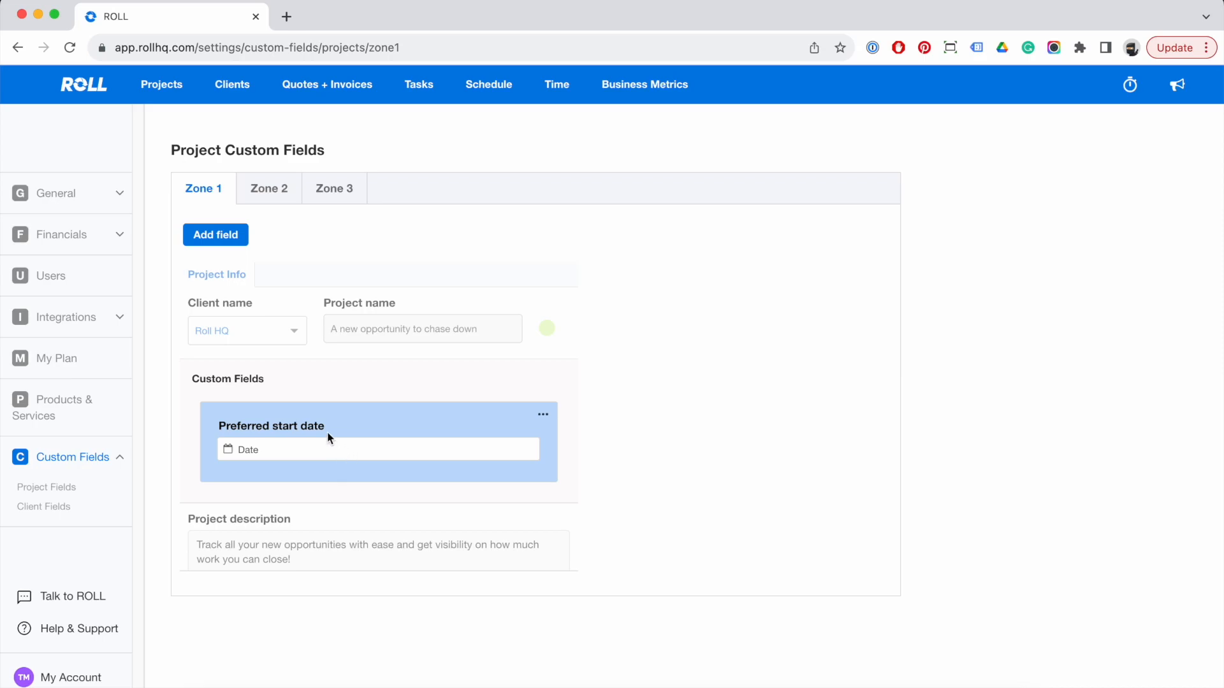
Set the Preferred start date of the in-progress project Custom Fields Test to 26/10/2023
left_click(177, 87)
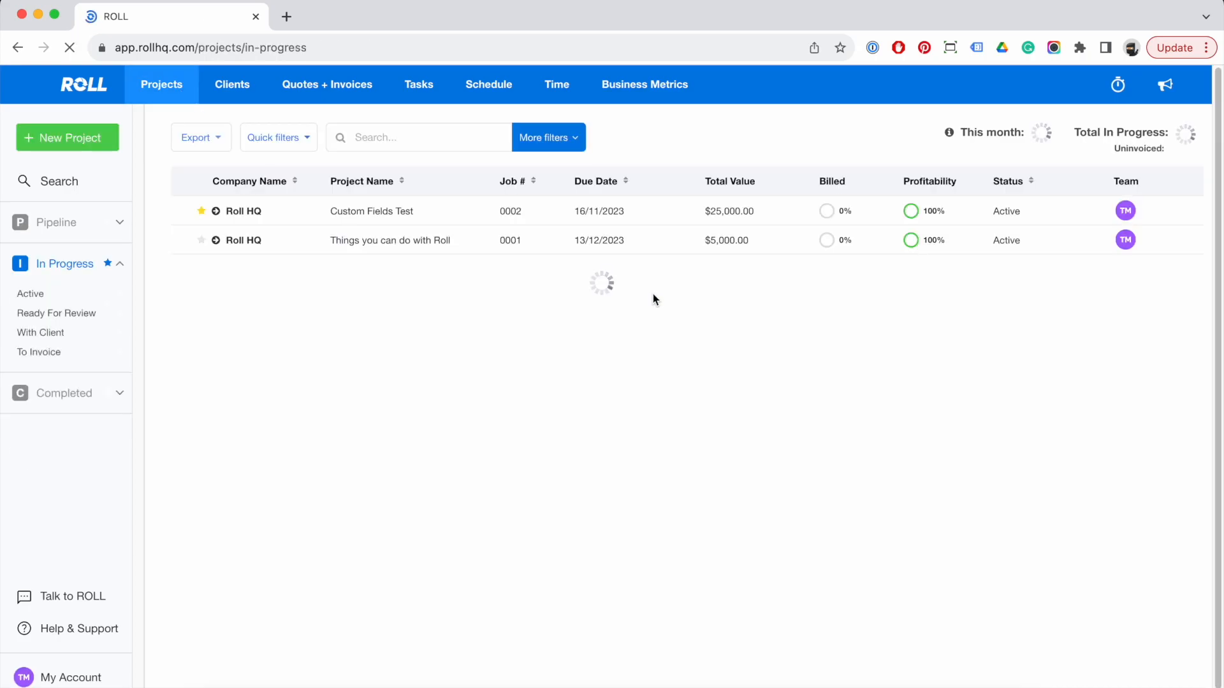
left_click(463, 211)
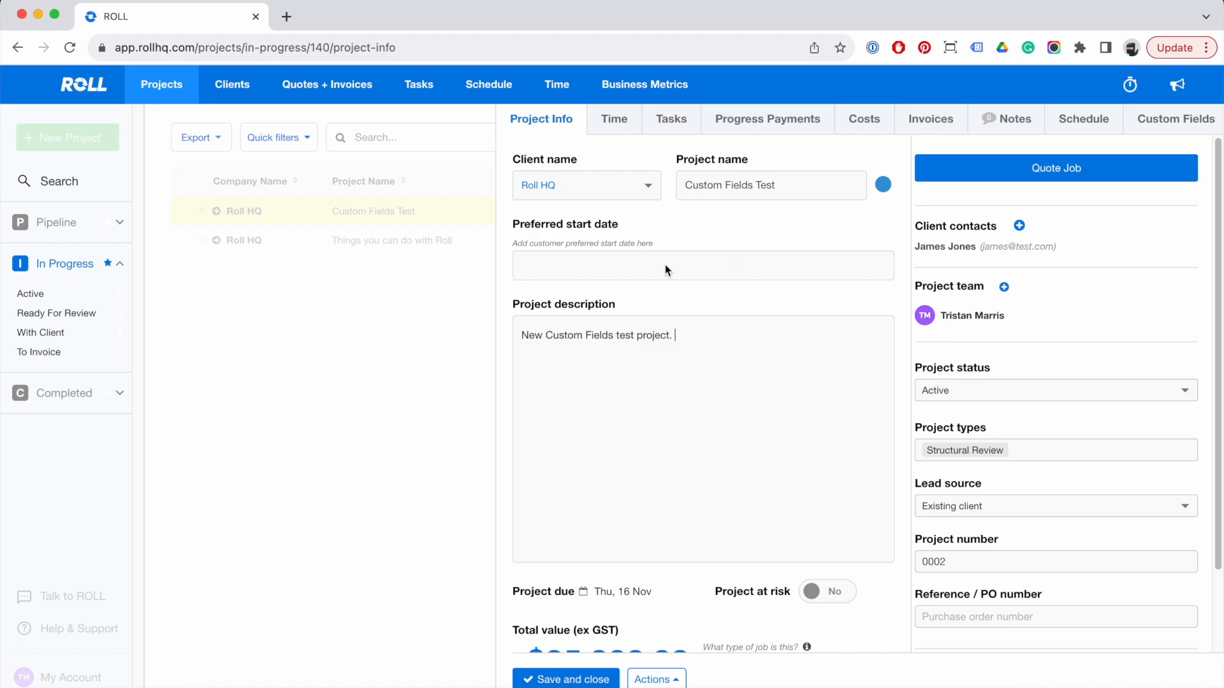
left_click(705, 268)
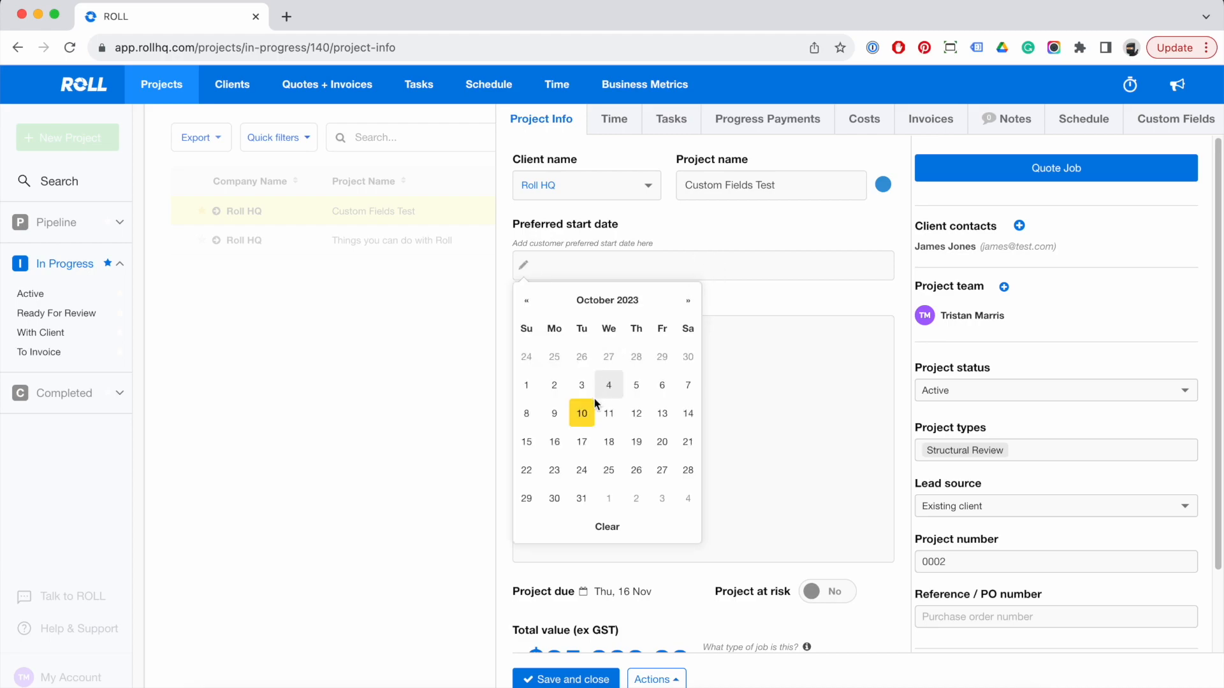
left_click(636, 470)
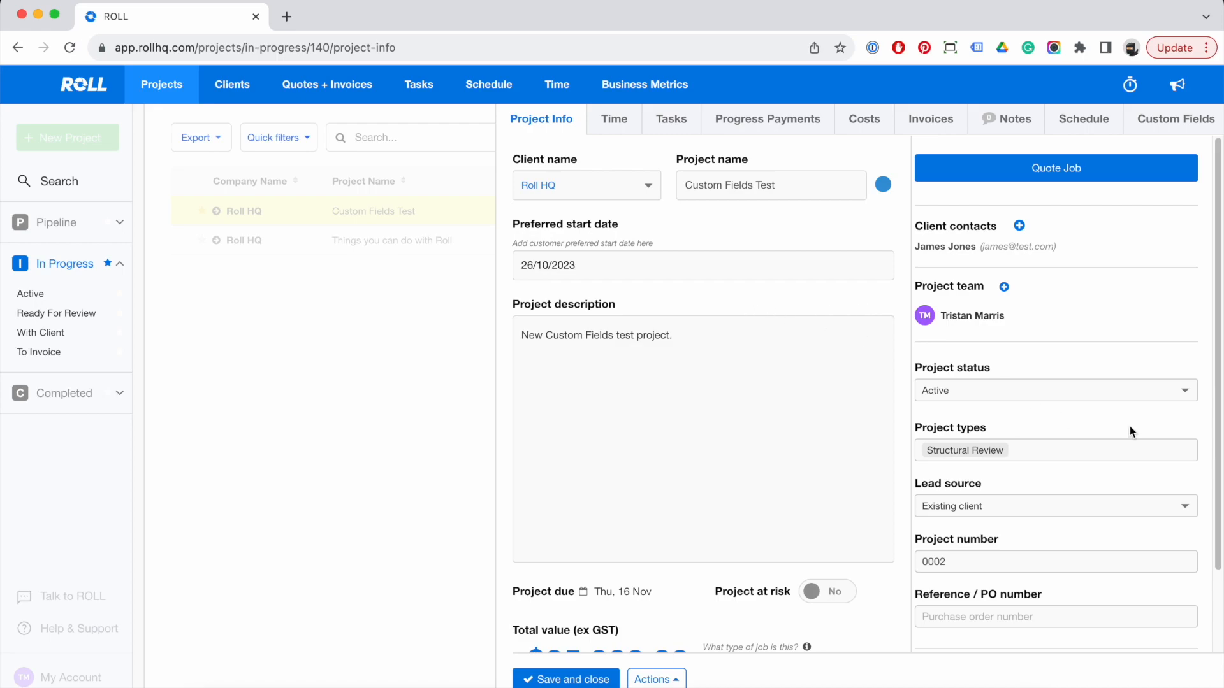
scroll(1141, 470, "down", 1)
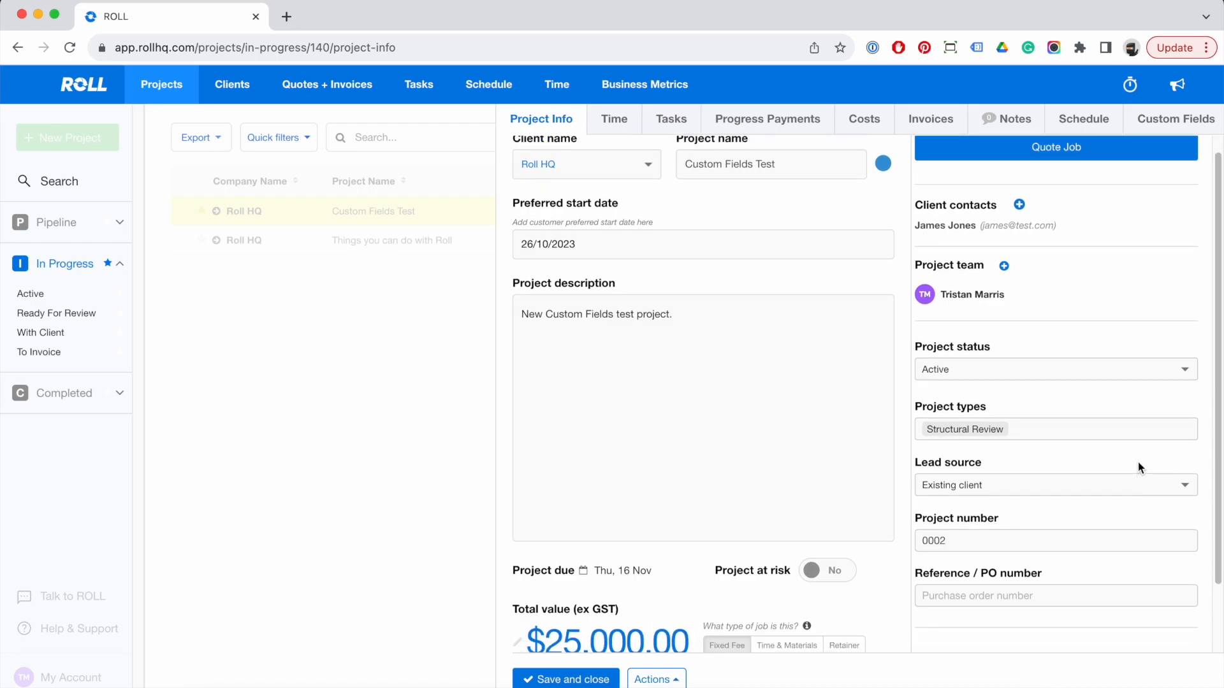
scroll(1138, 467, "up", 1)
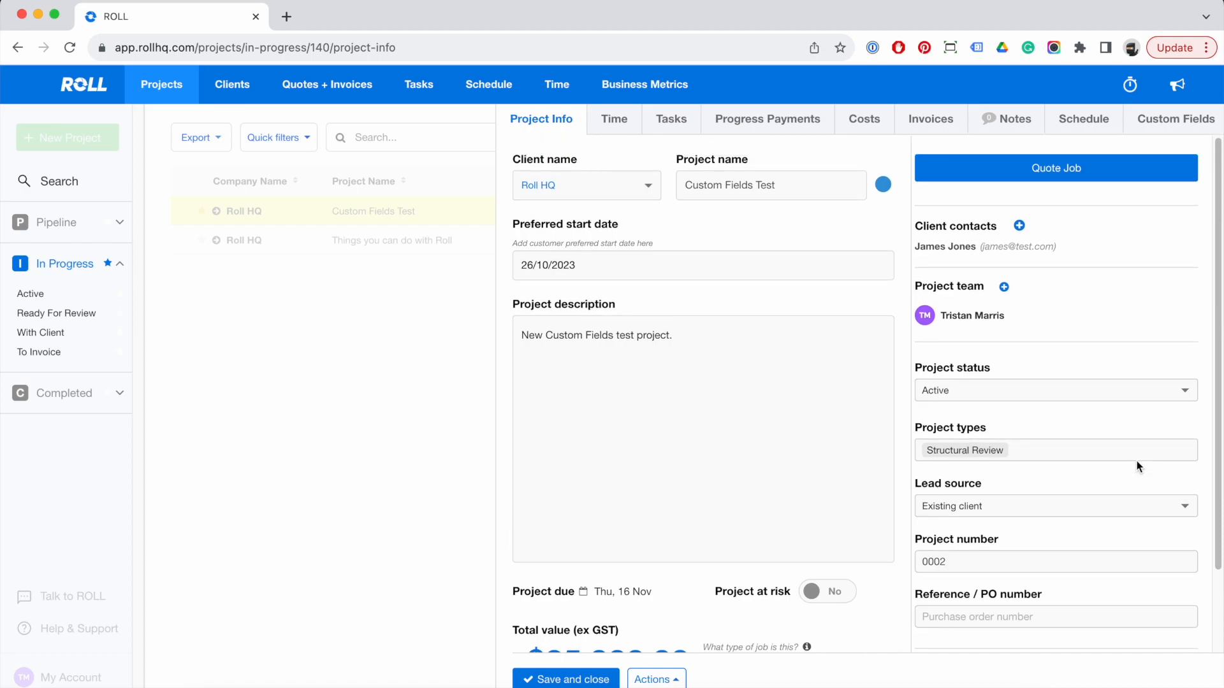